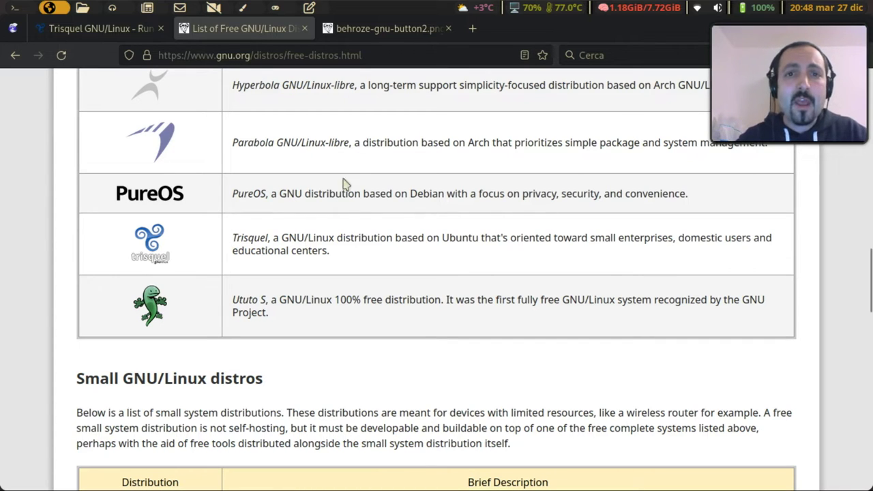
Step: Open the Trisquel 10.0 download page and examine the available editions, their image sizes and desktop environments
click(121, 30)
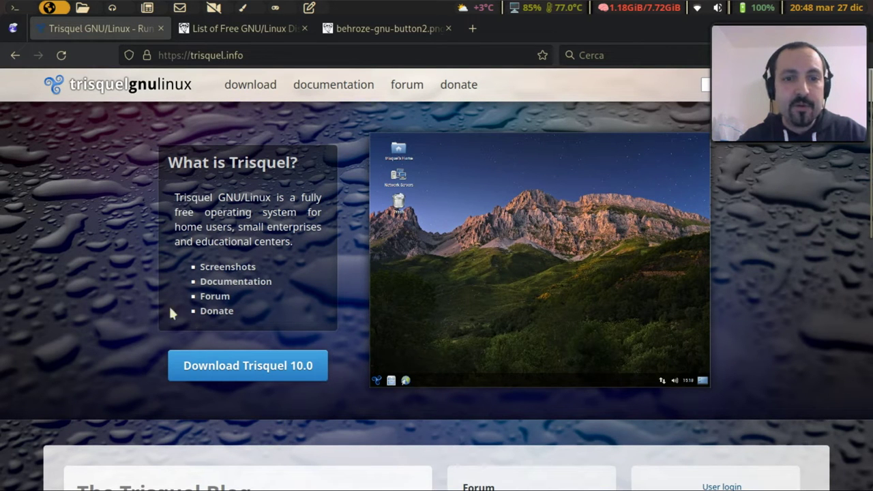
click(226, 377)
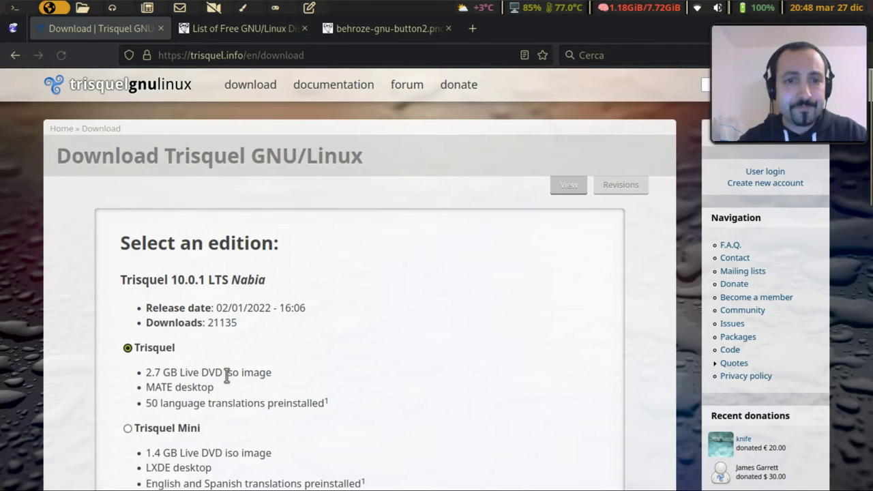
scroll(418, 288, down, 3)
scroll(419, 288, down, 1)
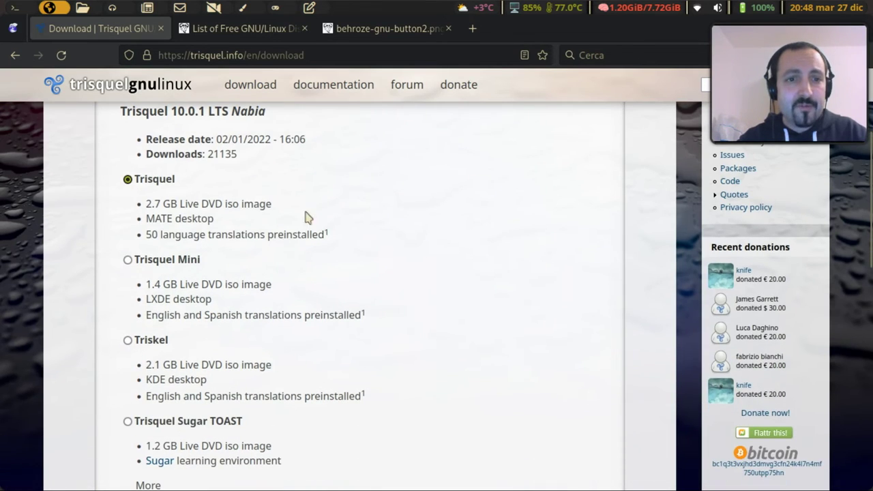
drag(272, 203, 194, 203)
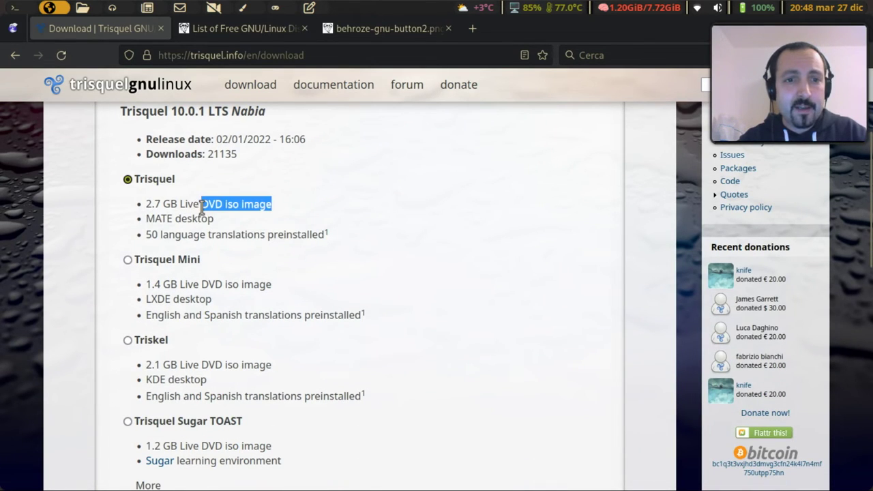
click(158, 299)
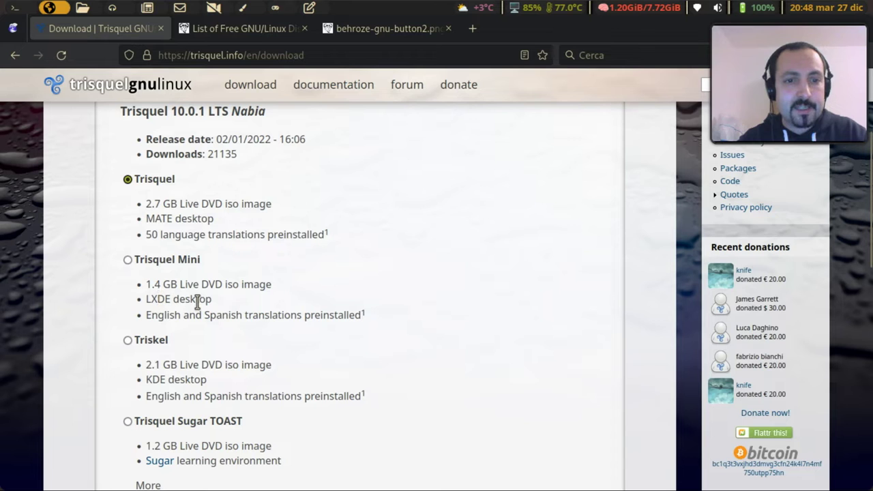
drag(147, 380, 175, 380)
scroll(296, 337, down, 1)
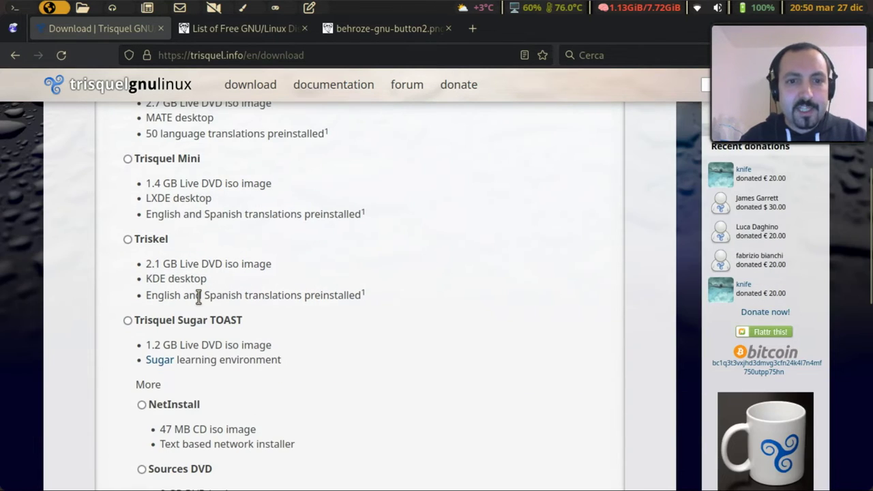
scroll(194, 303, down, 1)
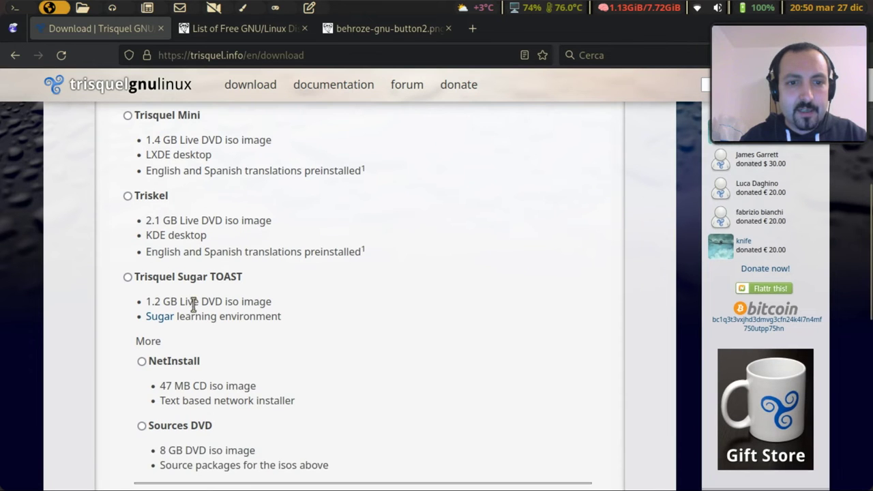
drag(190, 317, 277, 316)
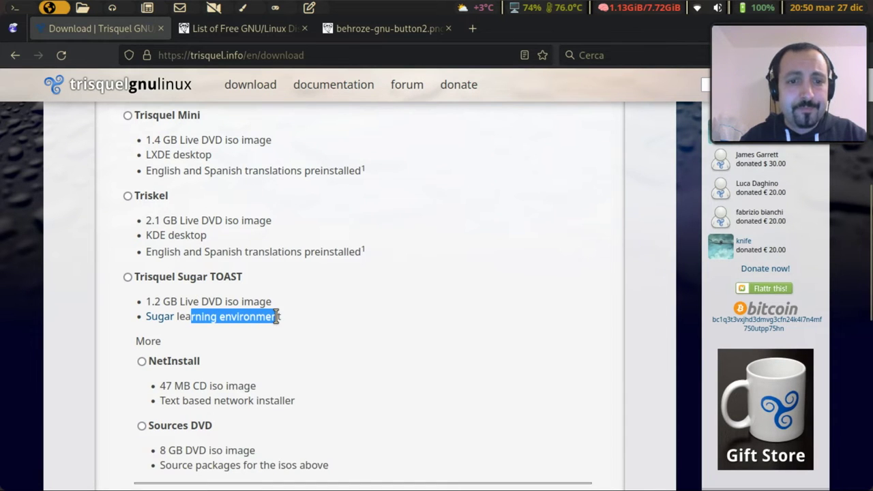
scroll(277, 317, up, 4)
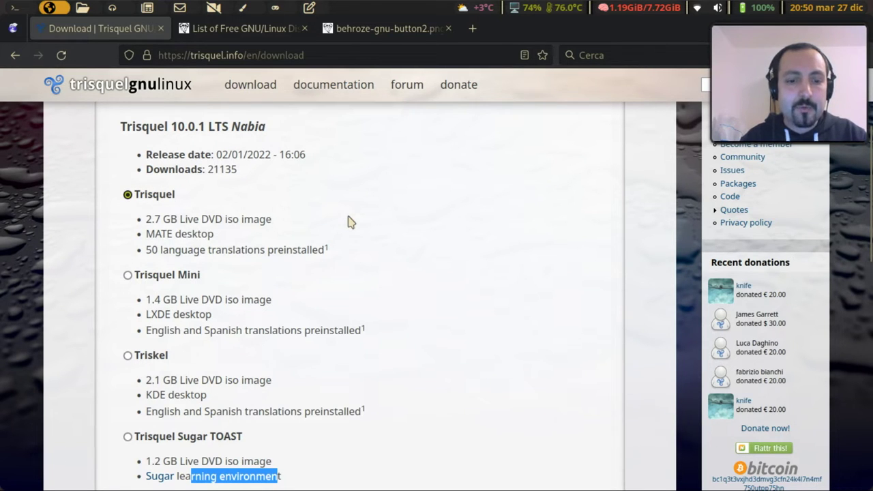
Step: Switch to the virtual machine and start "Installa Trisquel" from the boot options
key(alt+Tab)
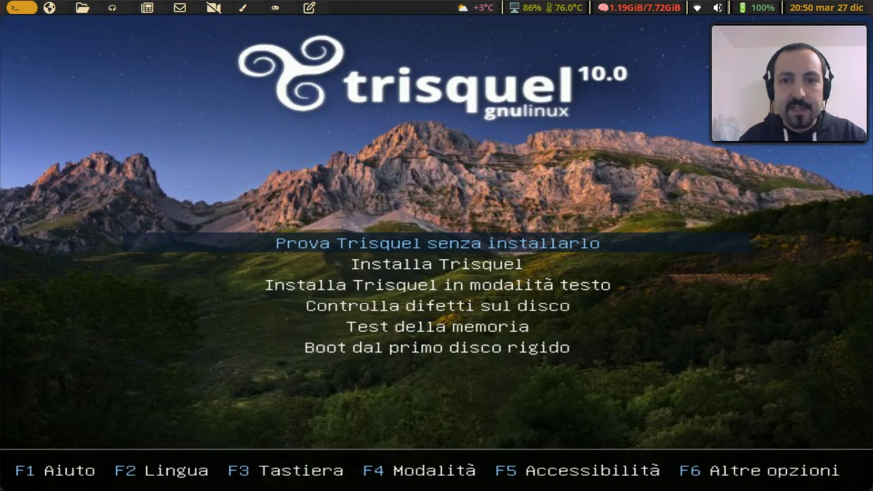
key(Down)
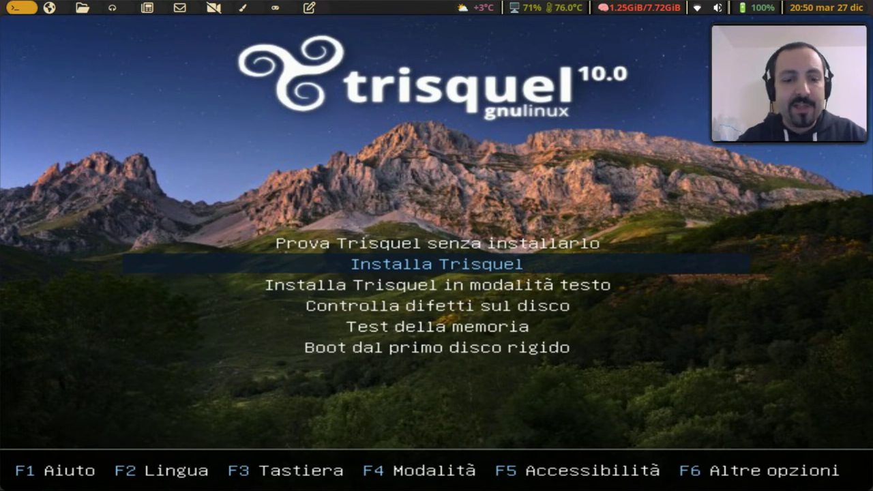
key(Return)
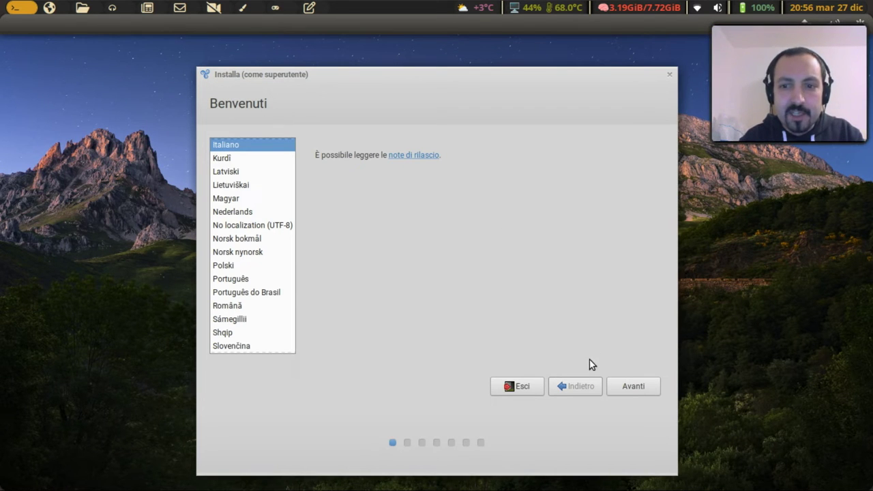
Step: Accept Italian as the installation language and set the keyboard layout to German
click(638, 388)
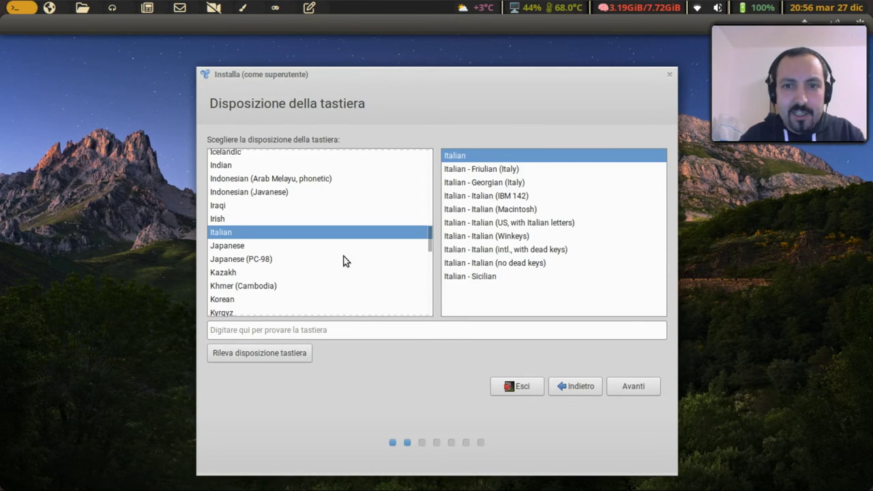
scroll(289, 268, up, 5)
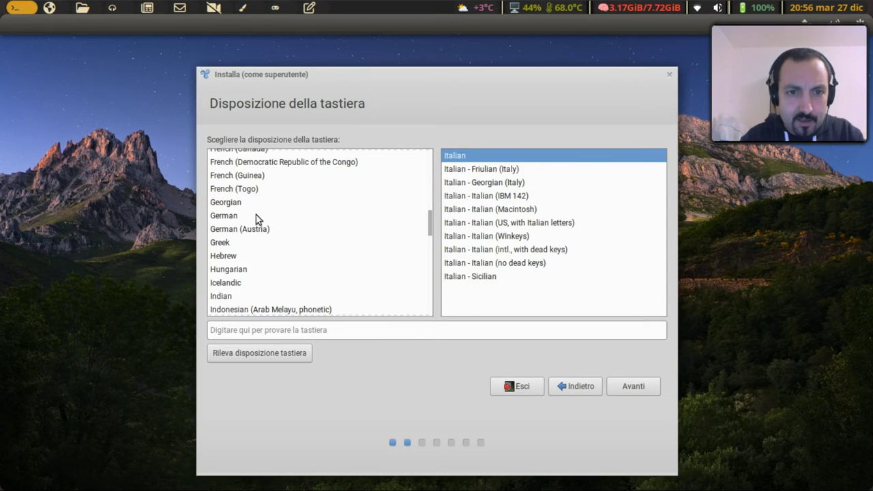
click(230, 215)
click(641, 389)
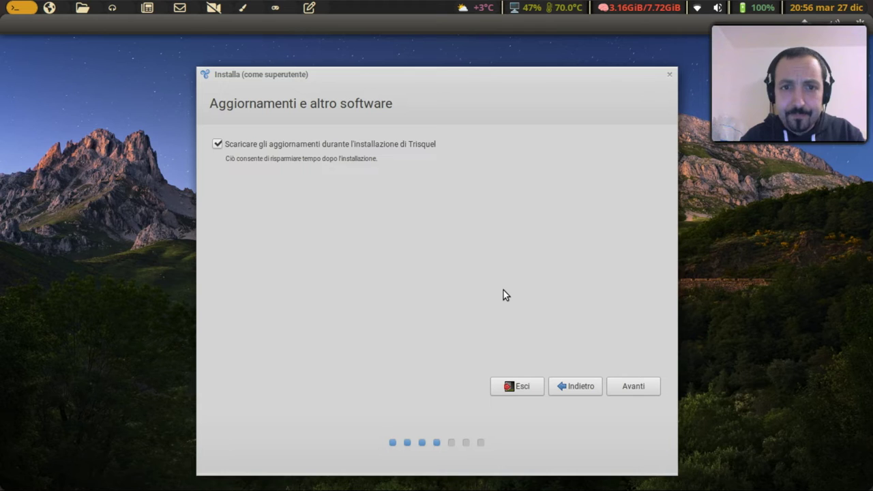
Step: Keep update downloads enabled and confirm erasing the disk to install Trisquel
click(636, 389)
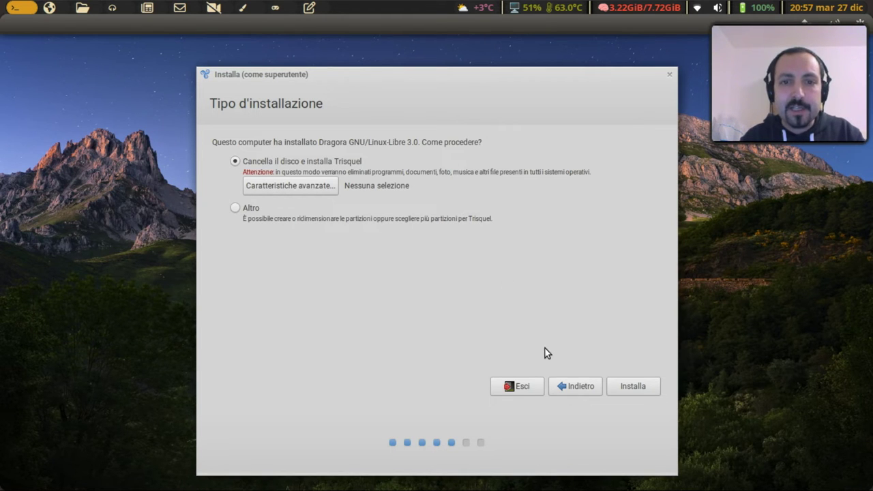
click(635, 388)
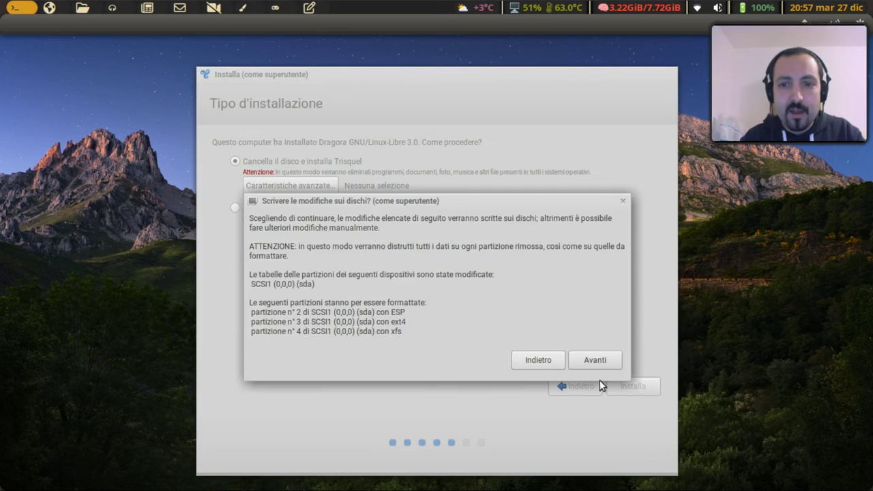
click(603, 361)
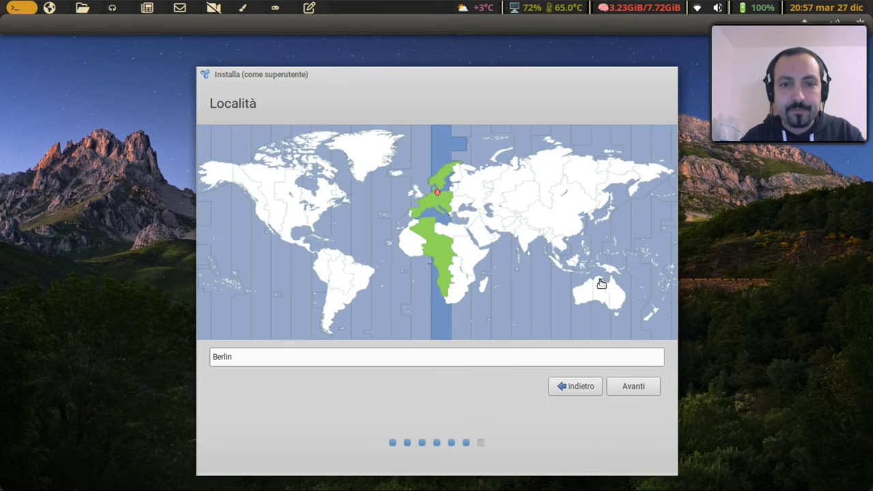
Step: Accept Berlin as the location and create the account "user" with a confirmed account password required at login
click(637, 389)
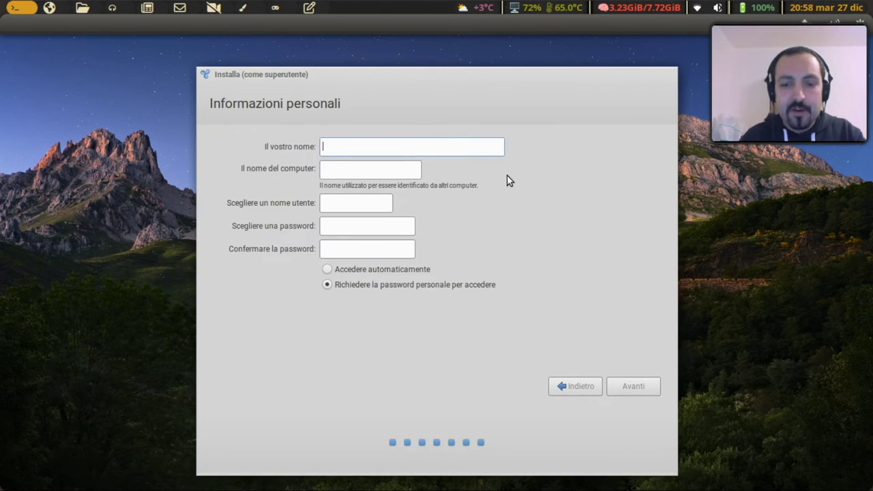
text(user)
click(352, 232)
text(******)
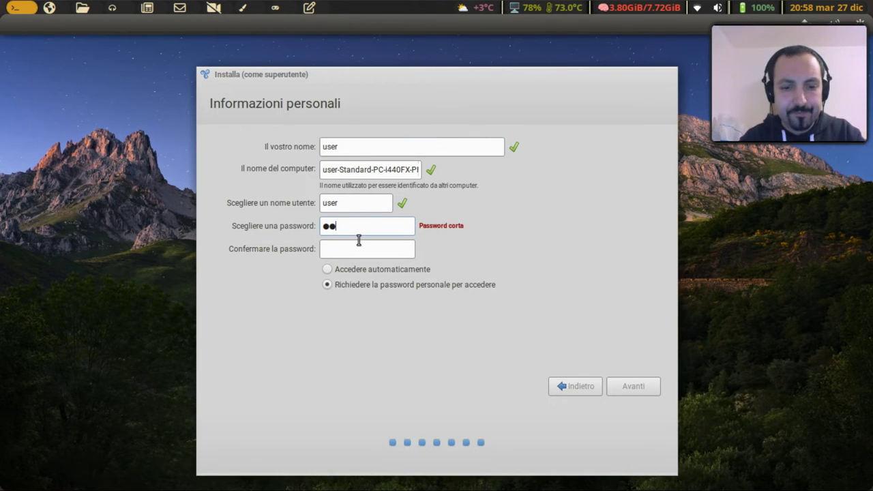
text(*****)
key(Tab)
text(********)
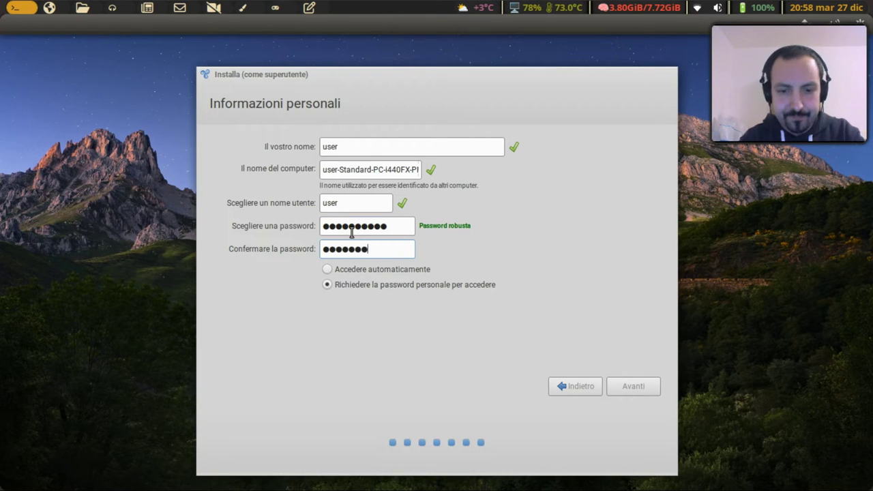
text(***)
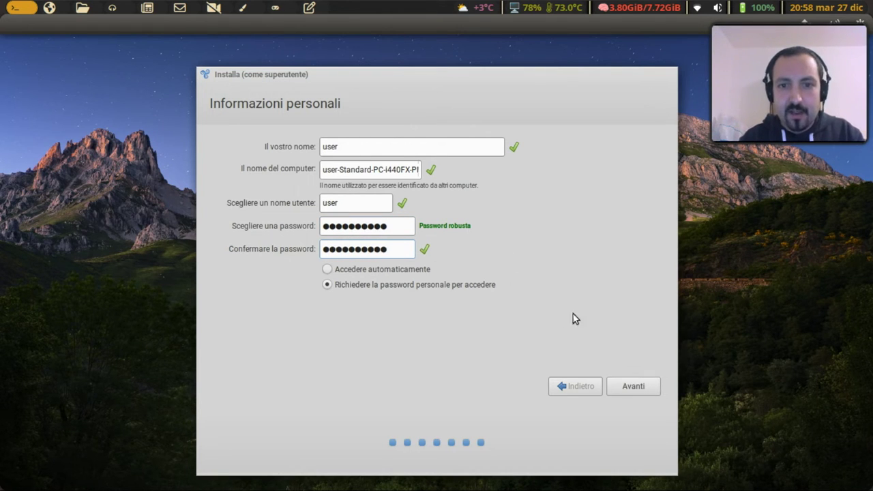
click(625, 387)
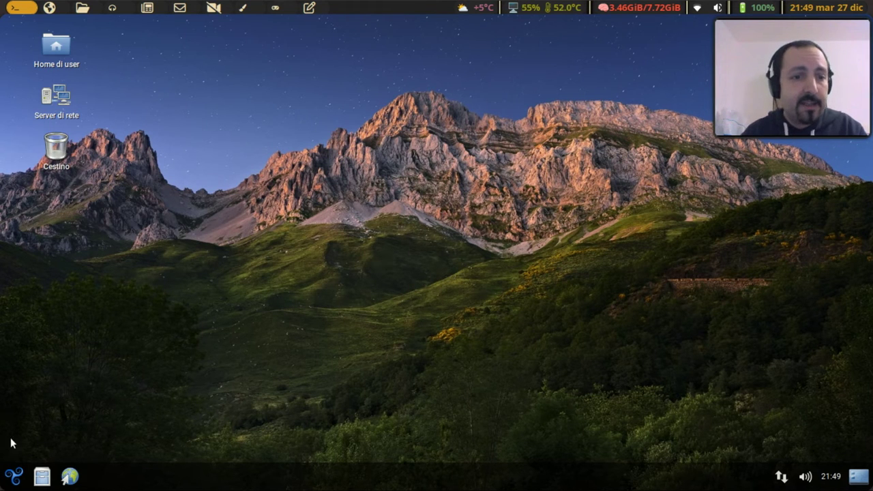
Step: View the version information of the MATE desktop environment, and close it
click(14, 477)
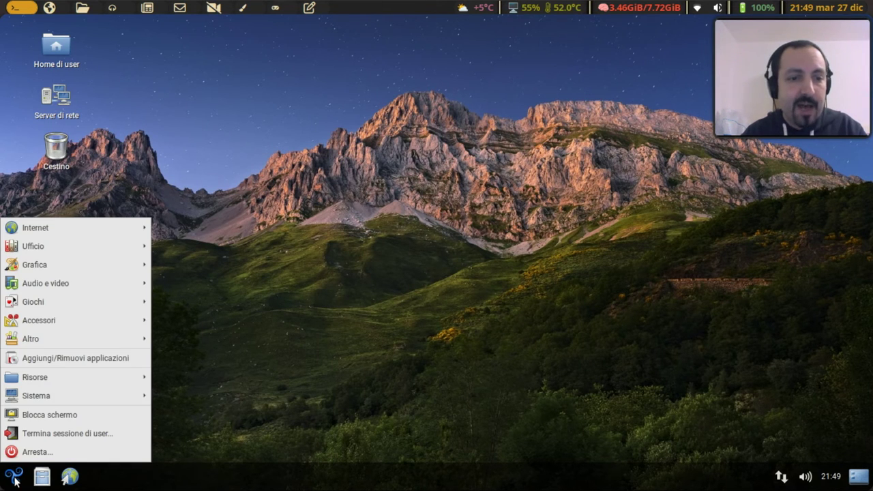
mouse_move(39, 389)
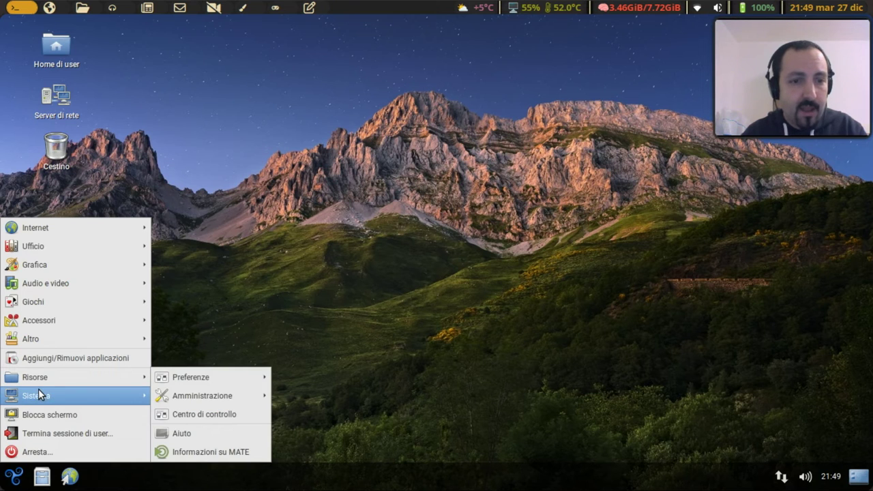
click(197, 453)
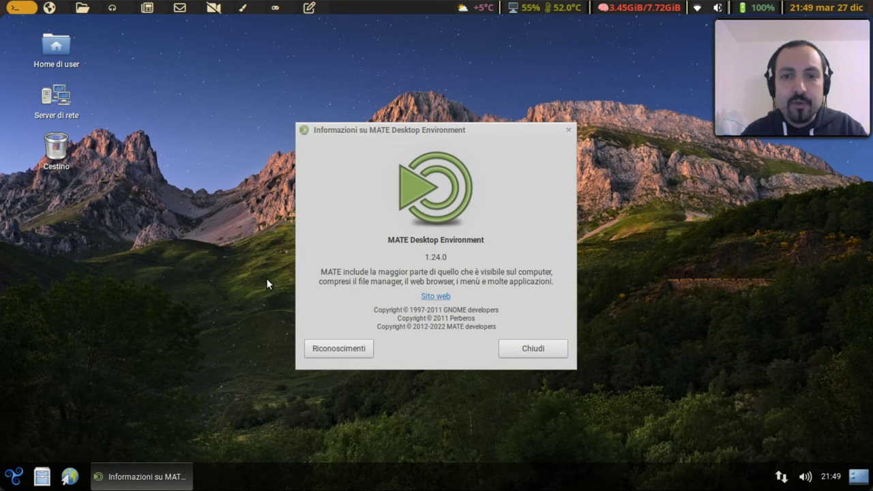
click(549, 351)
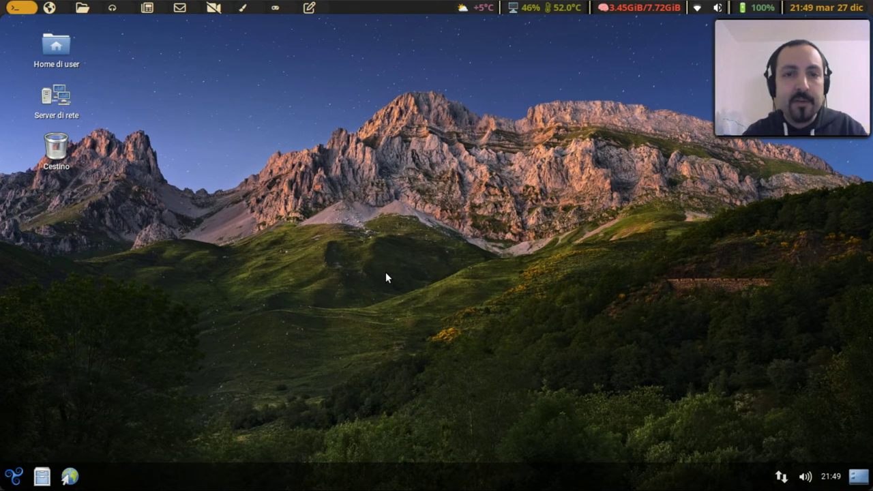
Step: Check the kernel version with uname -r in a terminal, and close the terminal
key(ctrl+alt+t)
text(una)
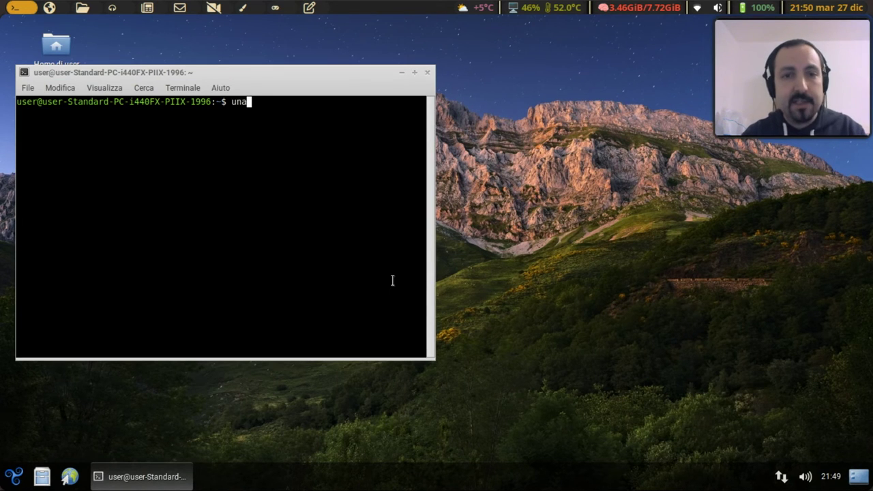
text(me -r)
key(Return)
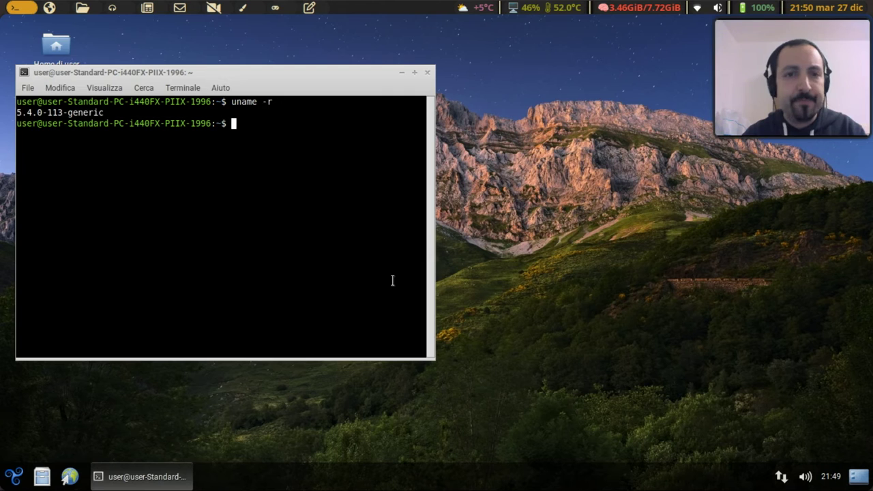
drag(358, 71, 504, 112)
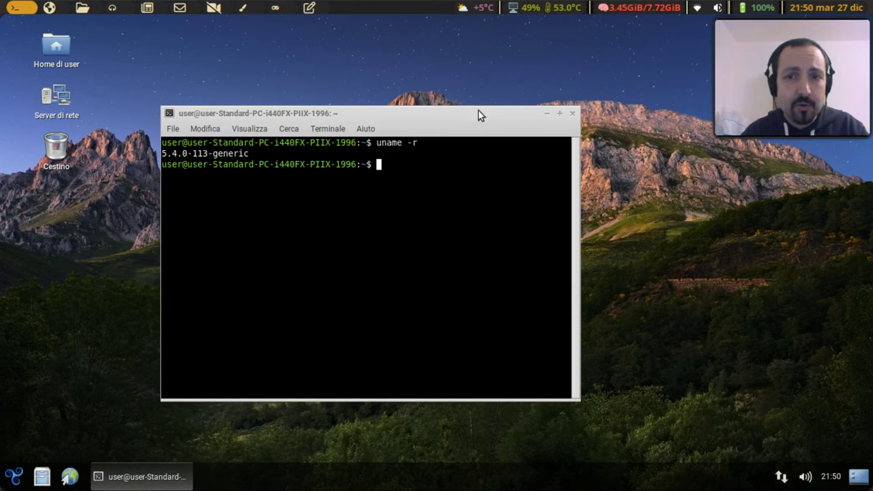
click(572, 113)
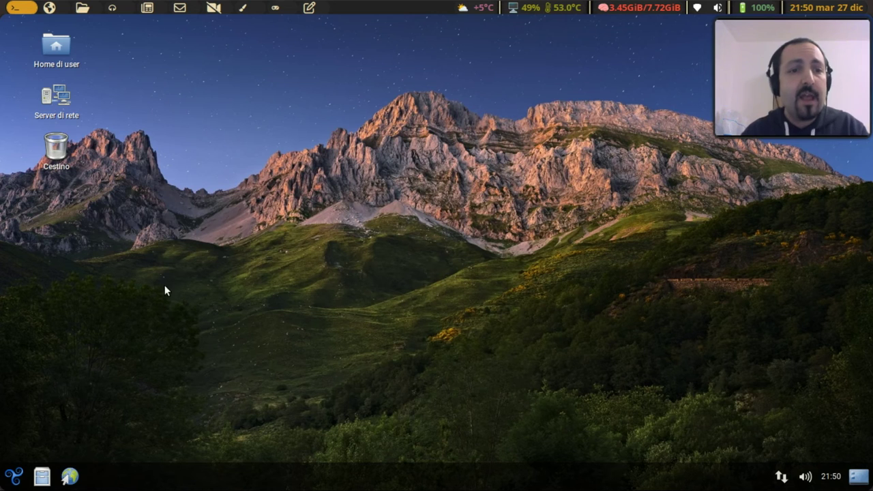
Step: Launch the Abrowser web browser from the Internet applications
click(14, 479)
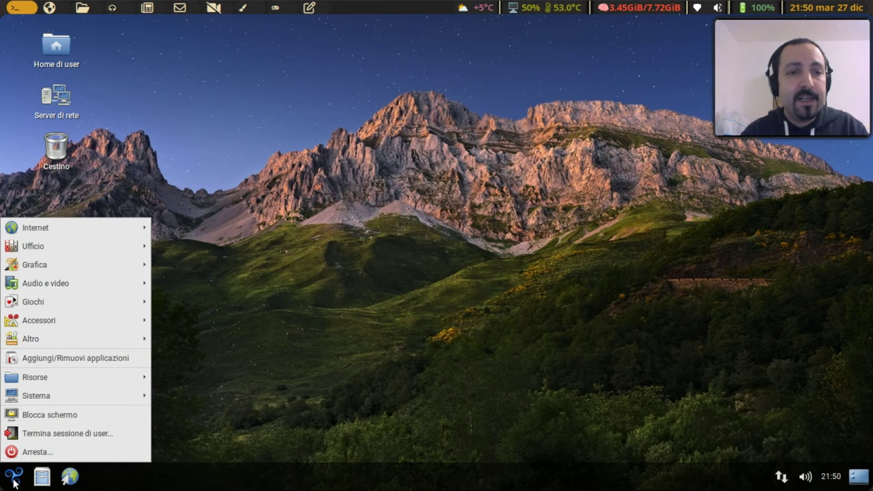
mouse_move(74, 232)
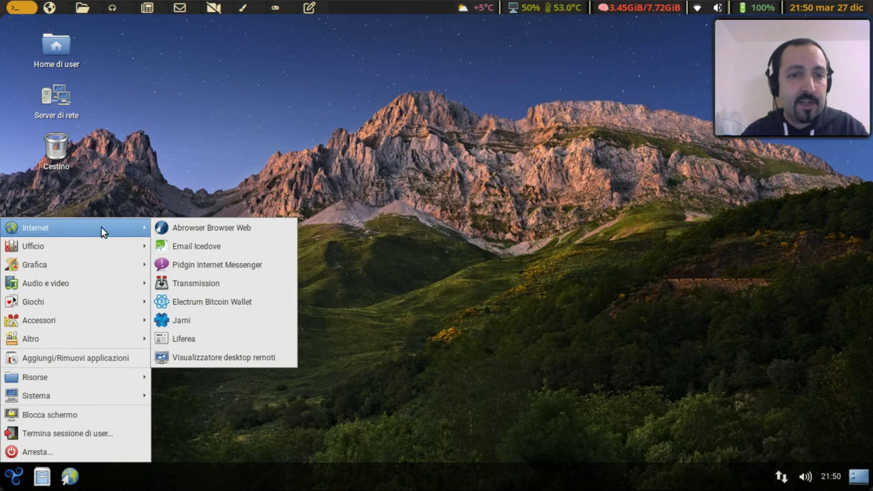
click(249, 232)
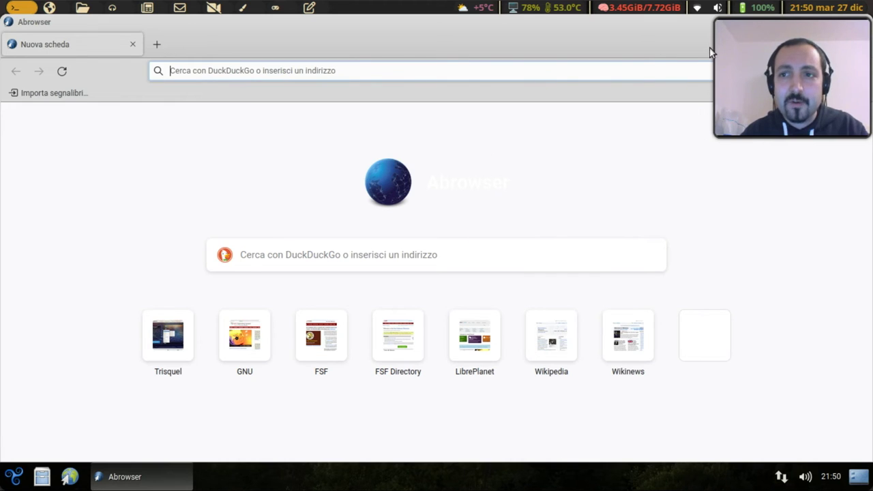
drag(755, 63, 732, 212)
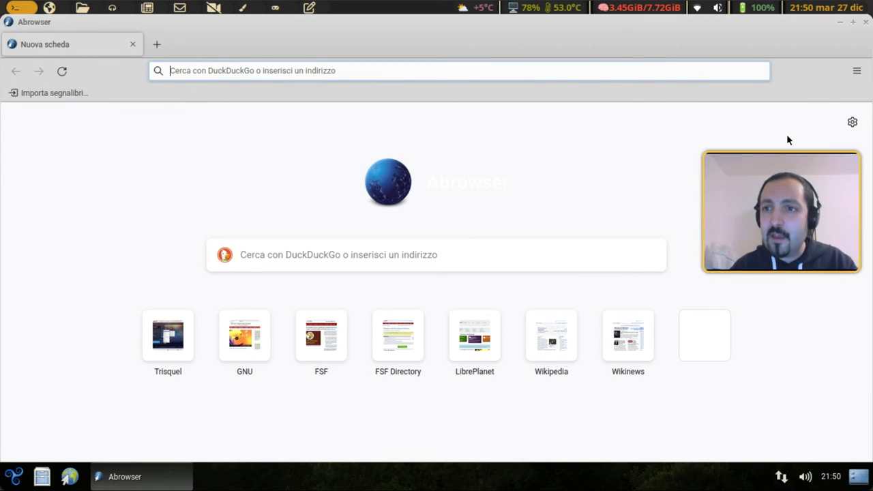
Step: View the version information of the Abrowser web browser, and close it
click(851, 66)
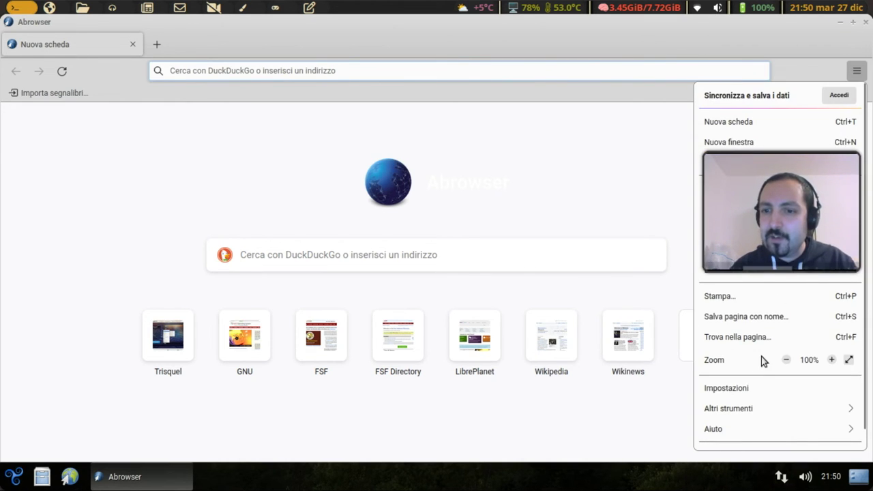
click(736, 437)
drag(765, 251, 662, 232)
click(746, 227)
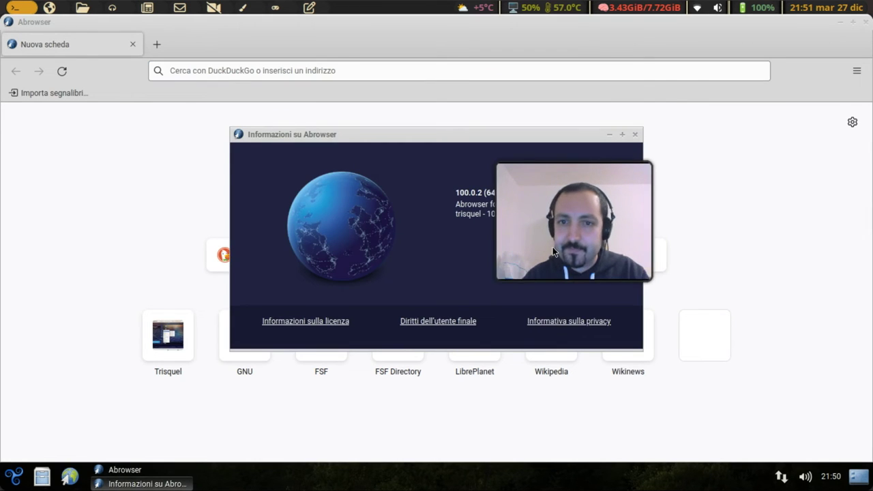
drag(551, 225, 730, 227)
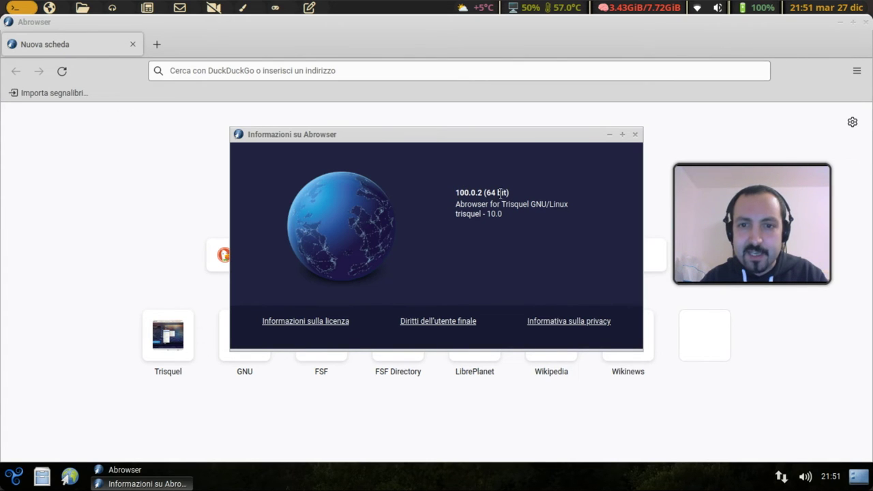
click(636, 135)
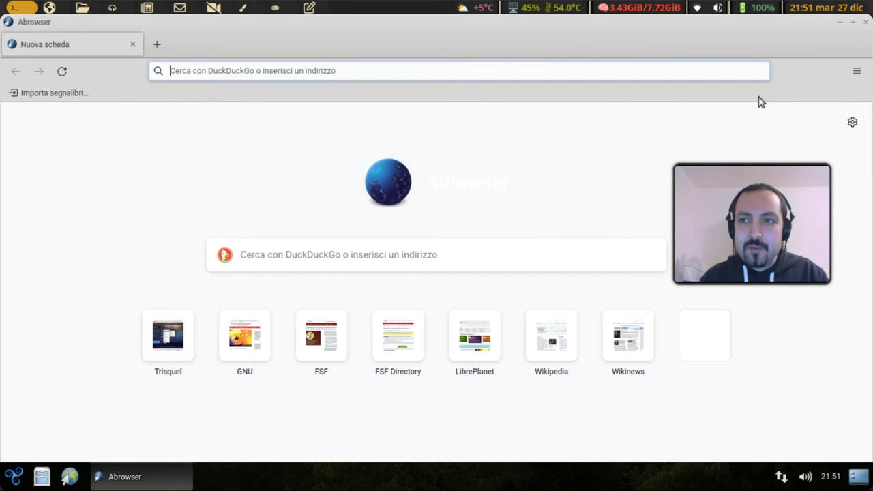
Step: Quit Abrowser and launch it again from the Internet applications
click(858, 76)
click(857, 76)
key(ctrl+q)
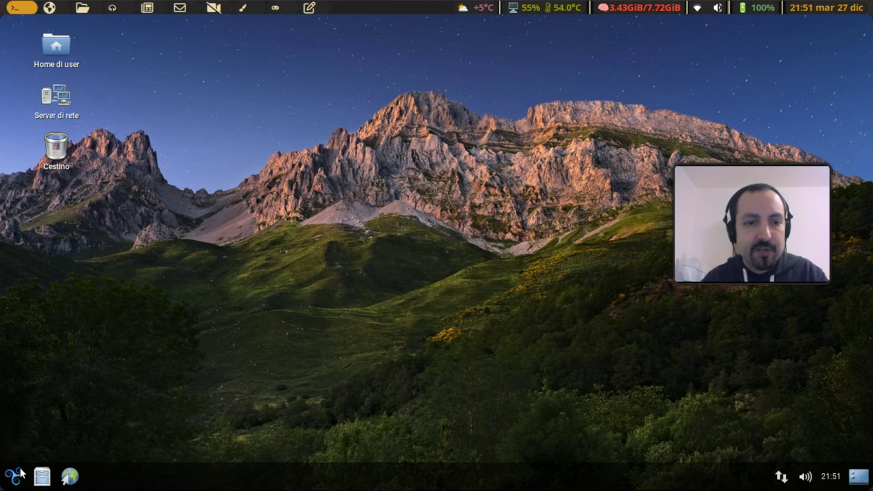
key(super)
mouse_move(74, 230)
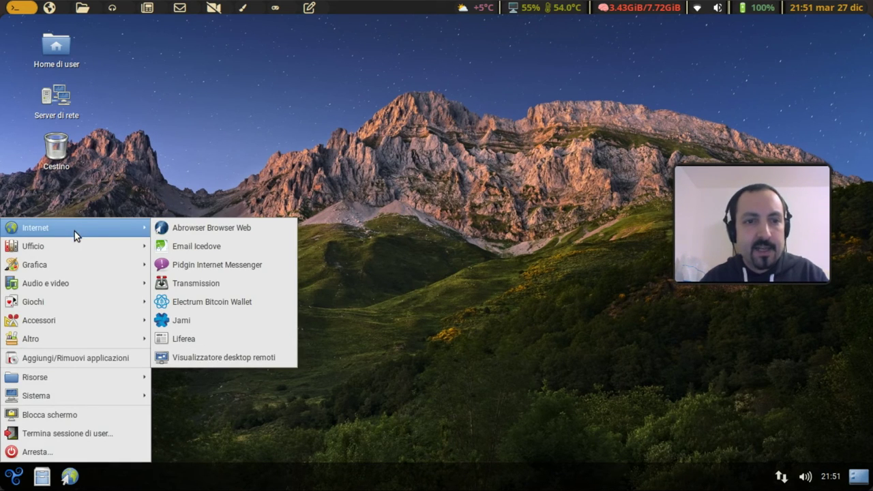
click(198, 227)
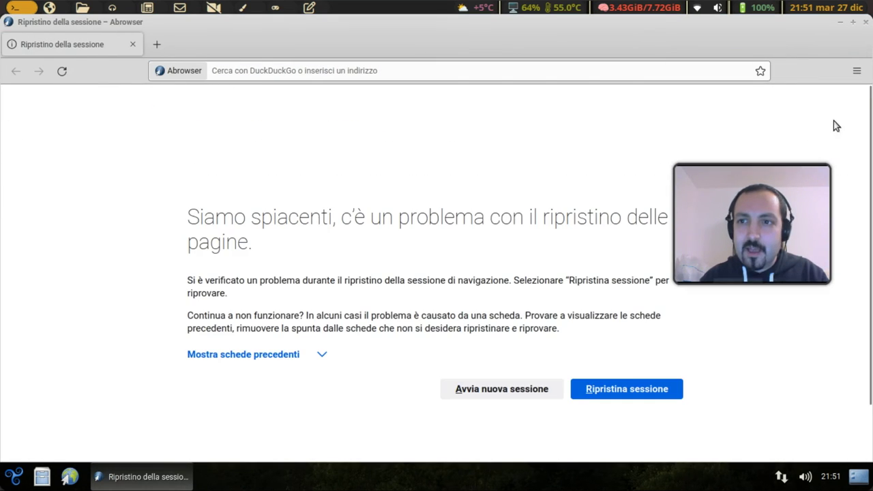
Step: Open the page for finding more add-ons from the browser's extensions and themes manager
click(858, 70)
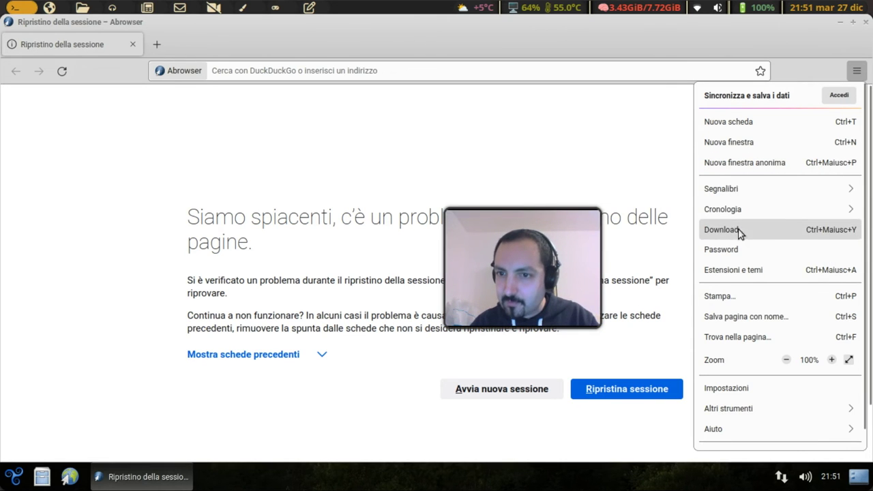
click(733, 270)
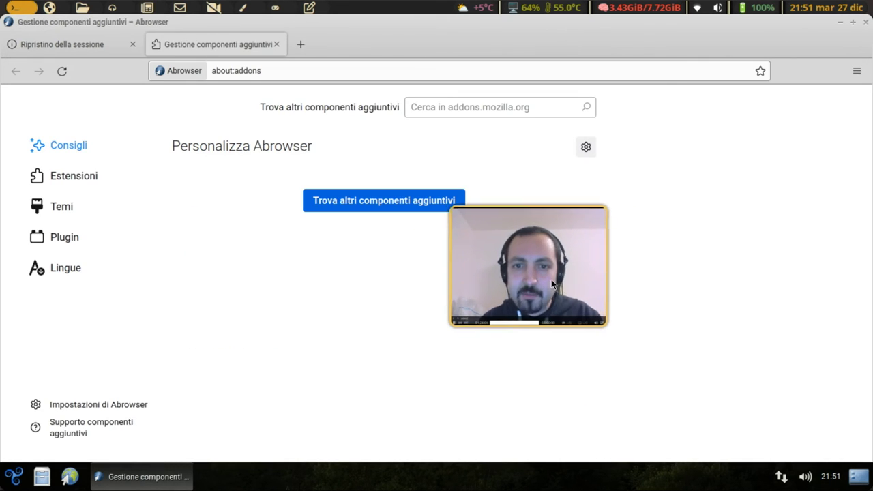
click(353, 201)
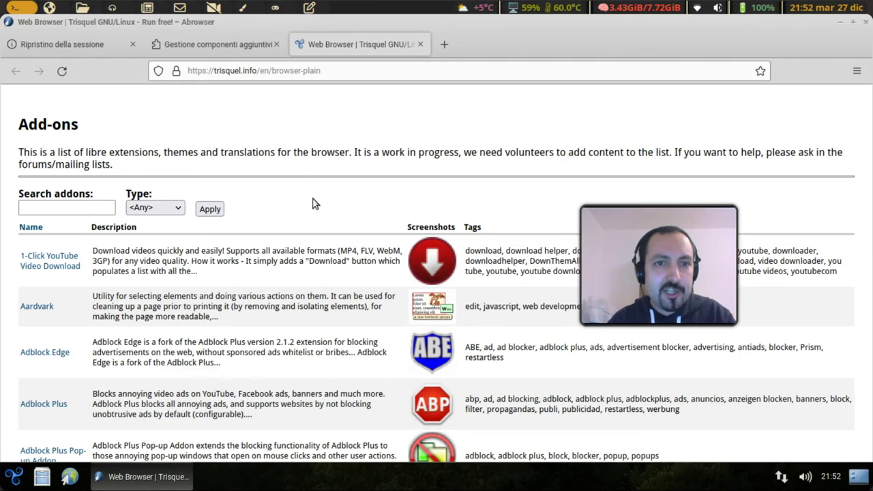
Step: Examine the Trisquel list of libre browser add-ons, and close all open tabs
scroll(281, 136, down, 4)
scroll(281, 136, up, 3)
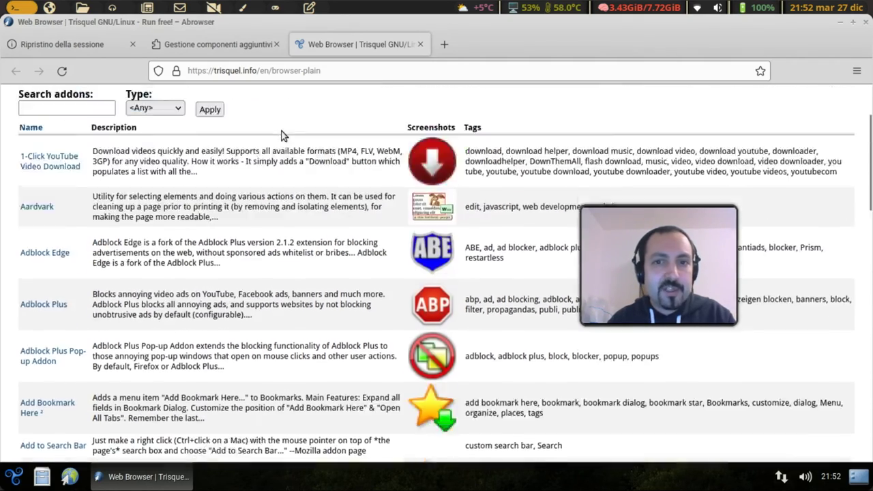
scroll(281, 133, down, 6)
scroll(281, 133, down, 8)
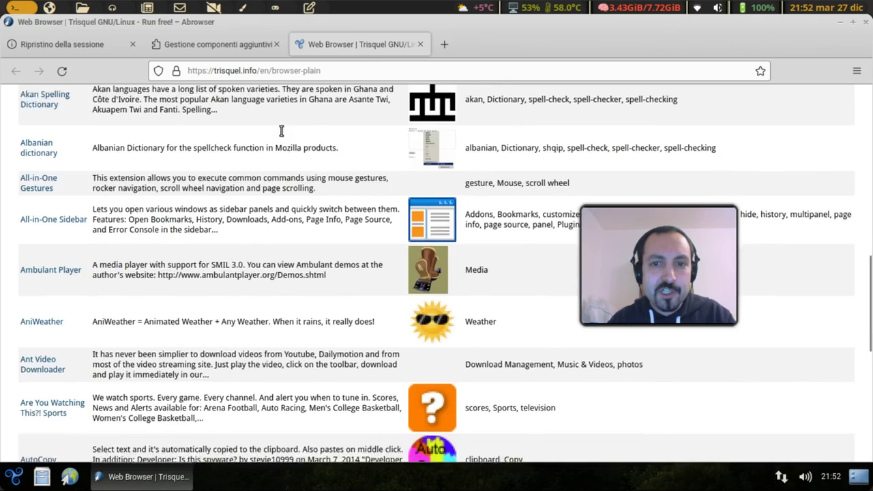
scroll(323, 186, down, 3)
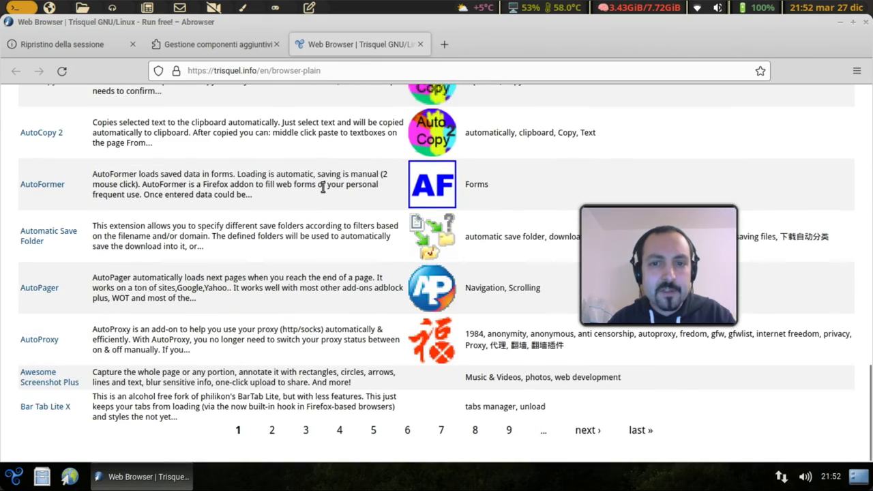
scroll(323, 187, up, 8)
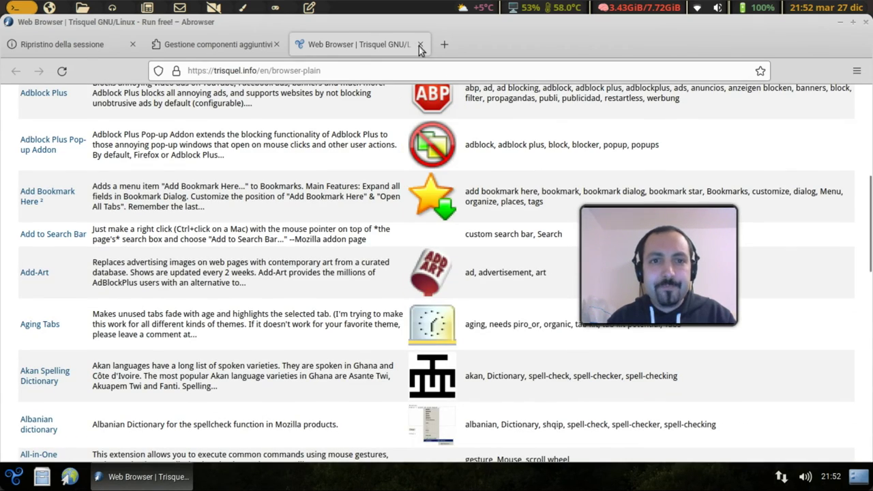
click(419, 45)
click(277, 45)
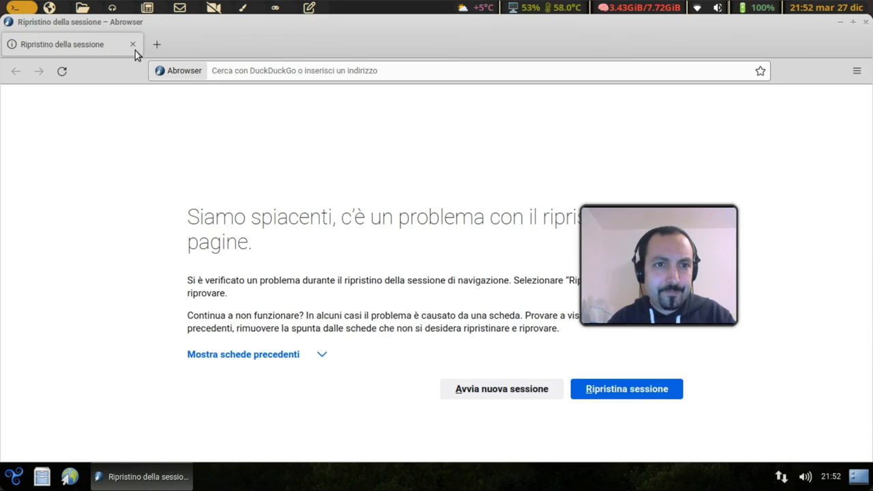
click(135, 49)
Step: Launch the Icedove email client to view its account setup page, and close it
click(14, 478)
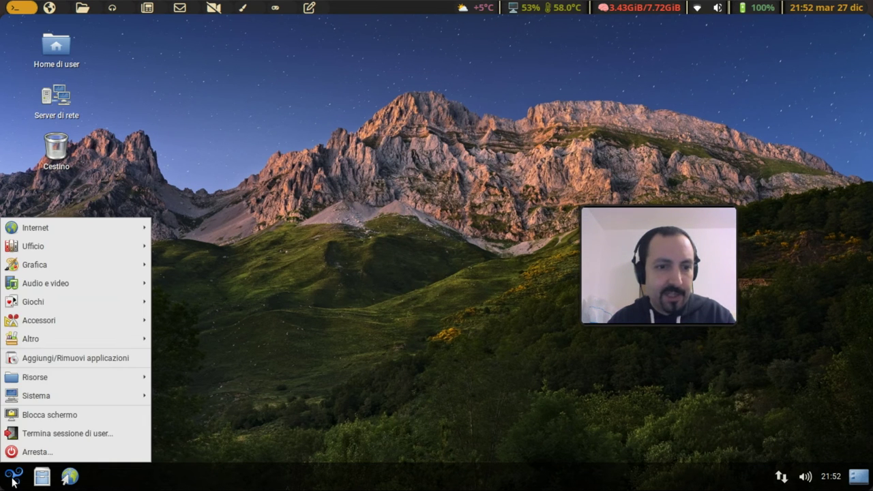
mouse_move(53, 236)
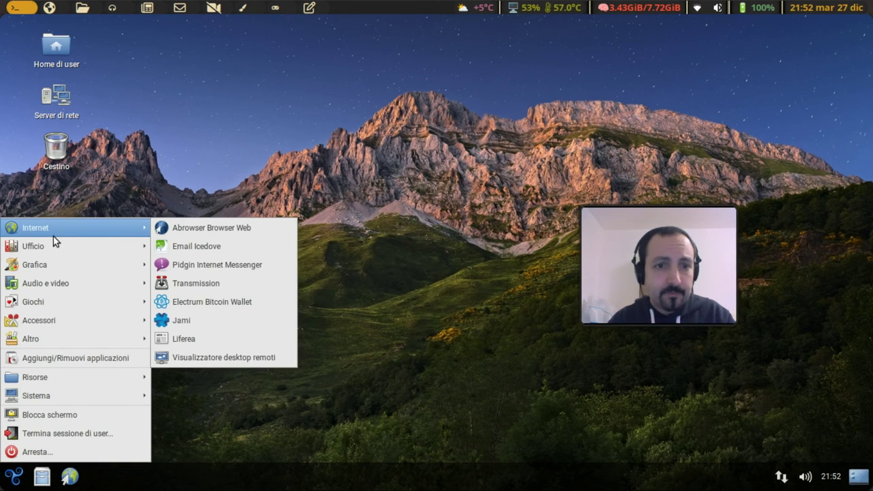
click(238, 248)
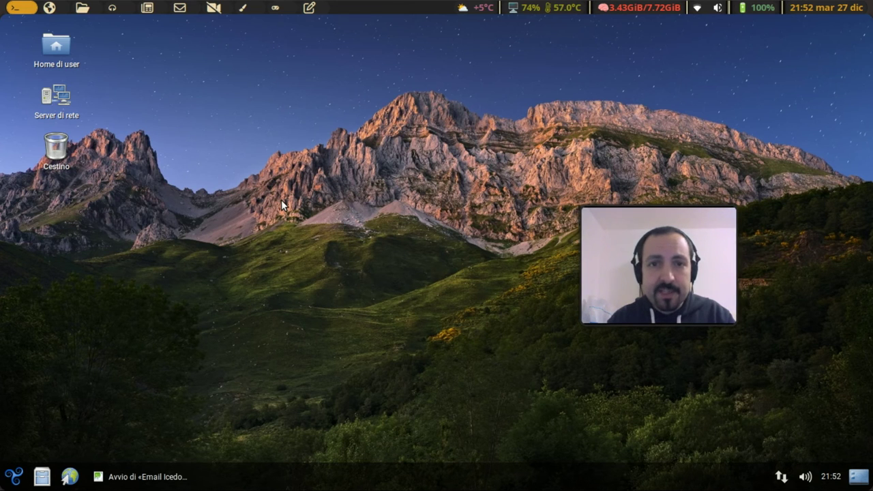
drag(694, 268, 819, 91)
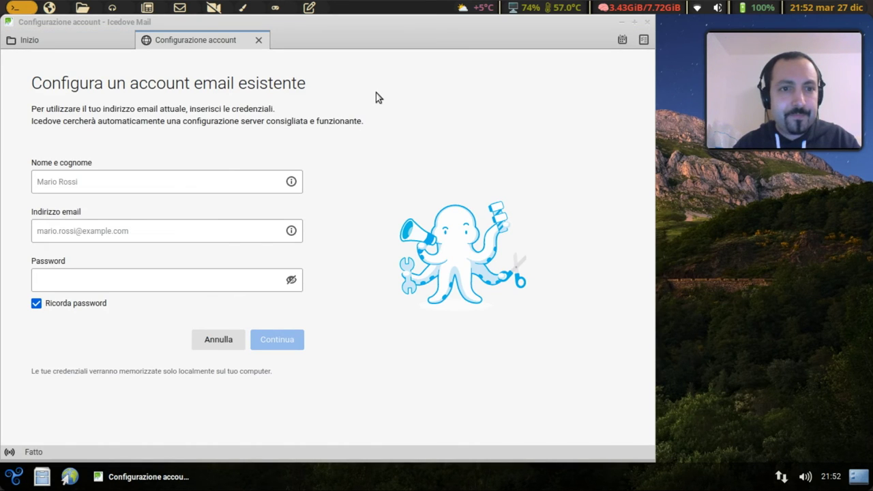
click(647, 22)
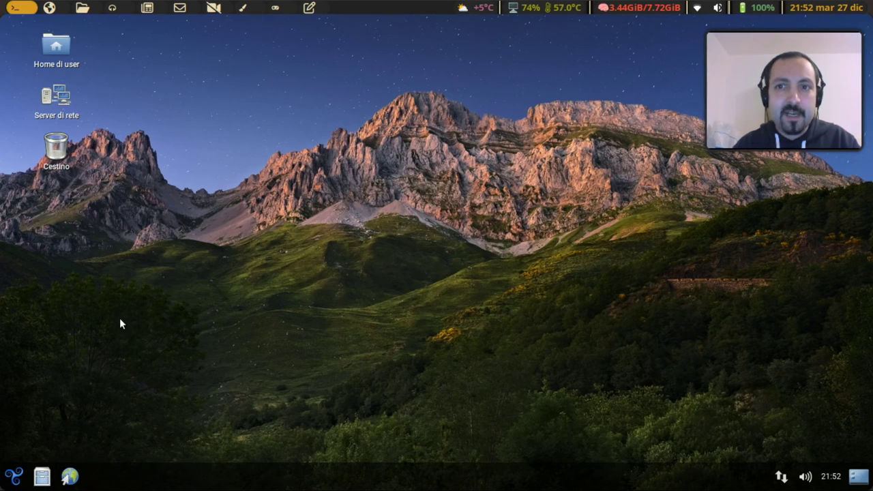
Step: Launch LibreOffice Writer from the office applications and dismiss the tip of the day
click(18, 471)
mouse_move(83, 234)
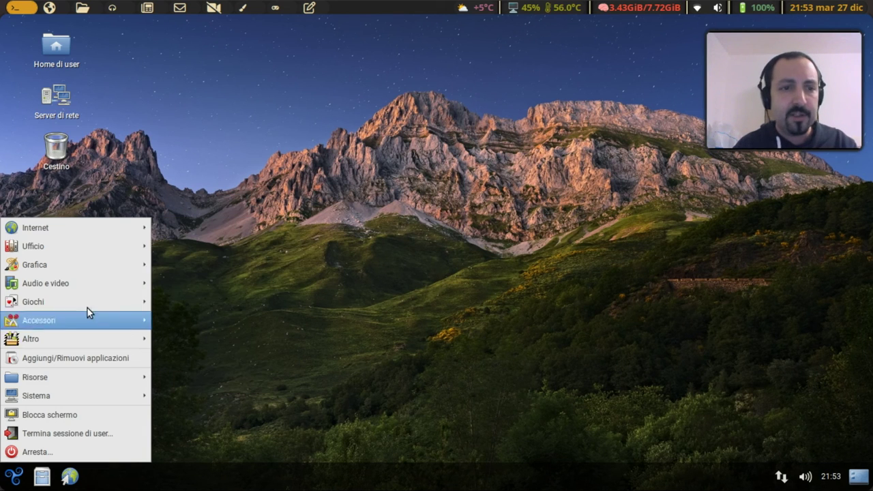
mouse_move(74, 244)
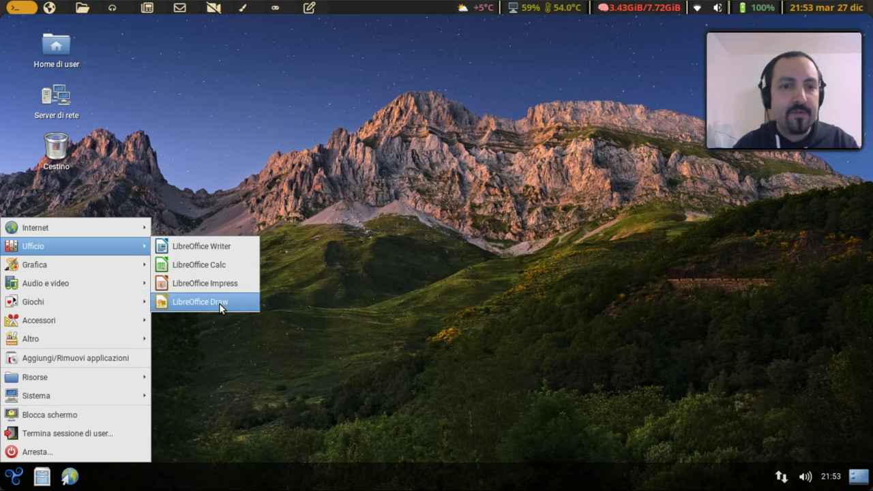
click(238, 250)
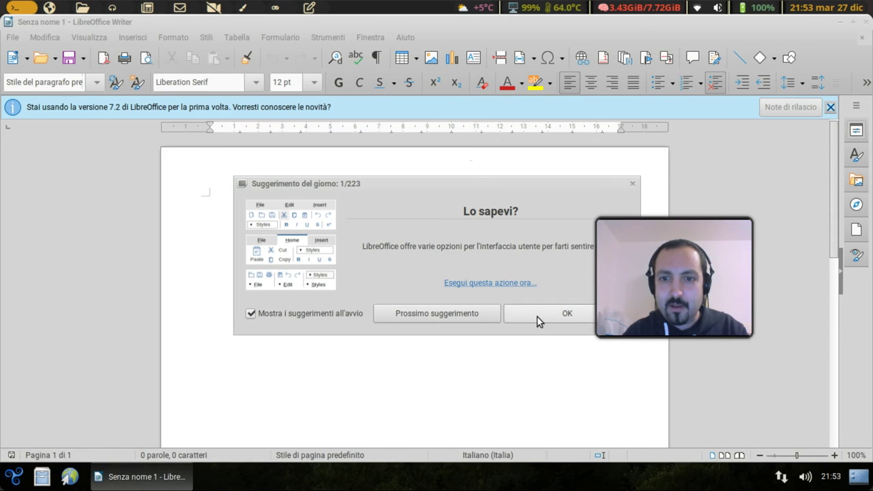
click(566, 313)
Step: View the LibreOffice version information, and quit Writer
click(405, 36)
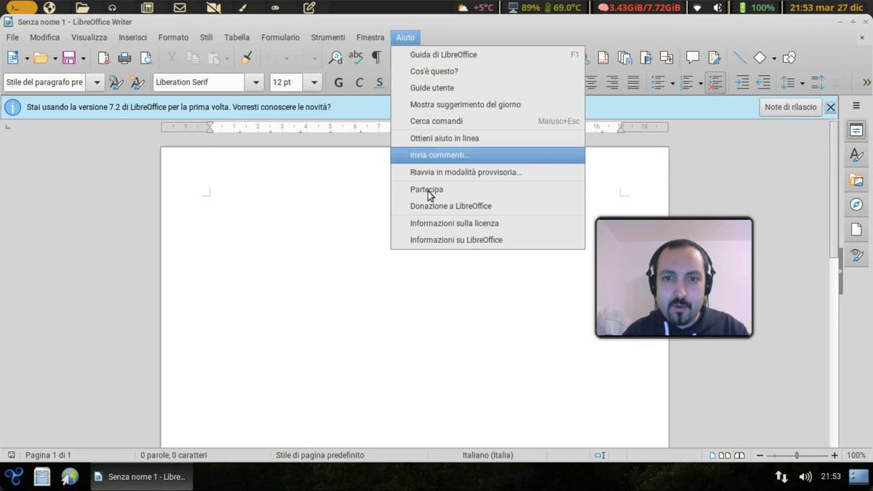
click(425, 242)
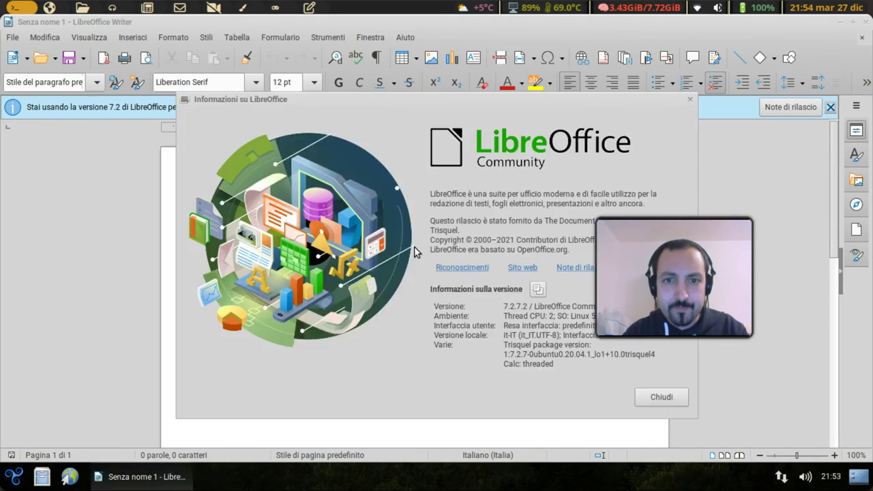
drag(672, 258, 743, 122)
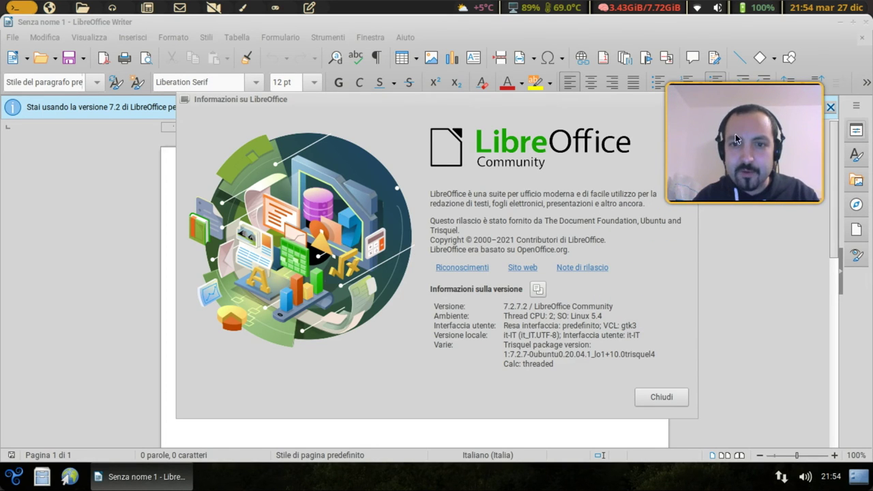
click(662, 397)
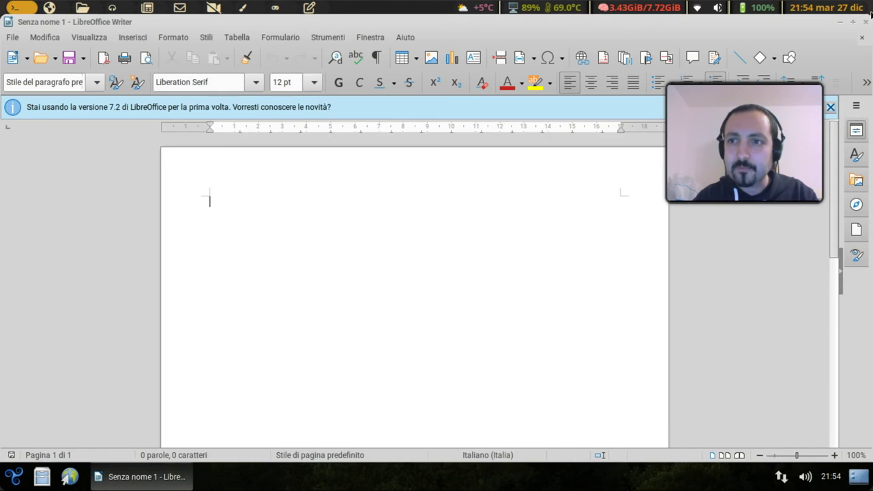
key(ctrl+q)
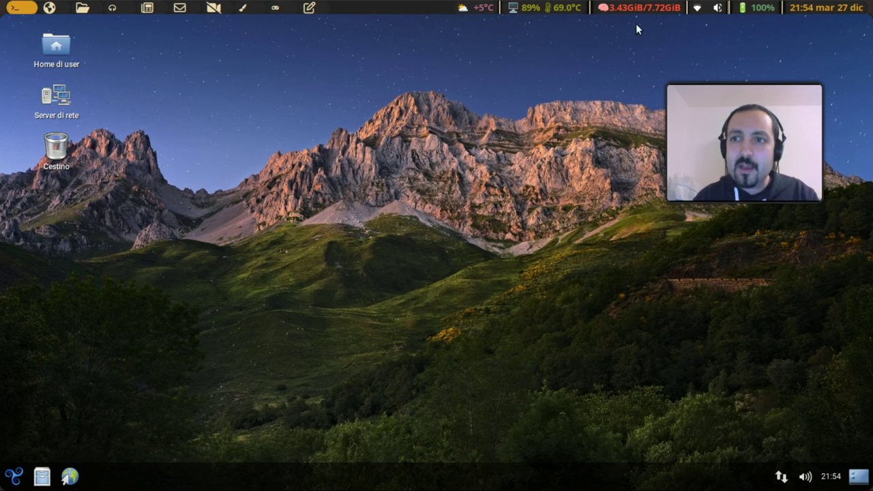
Step: Look through the preinstalled audio and video applications, games and accessories
click(14, 476)
mouse_move(50, 275)
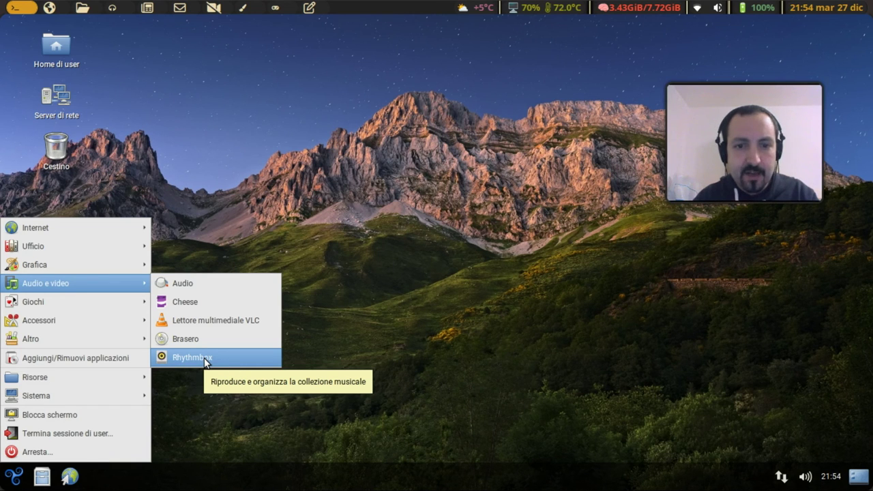
mouse_move(77, 304)
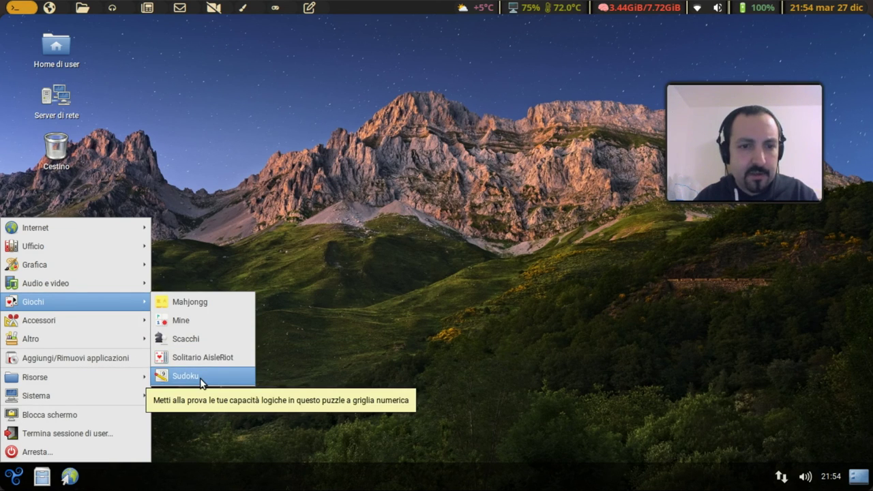
mouse_move(82, 327)
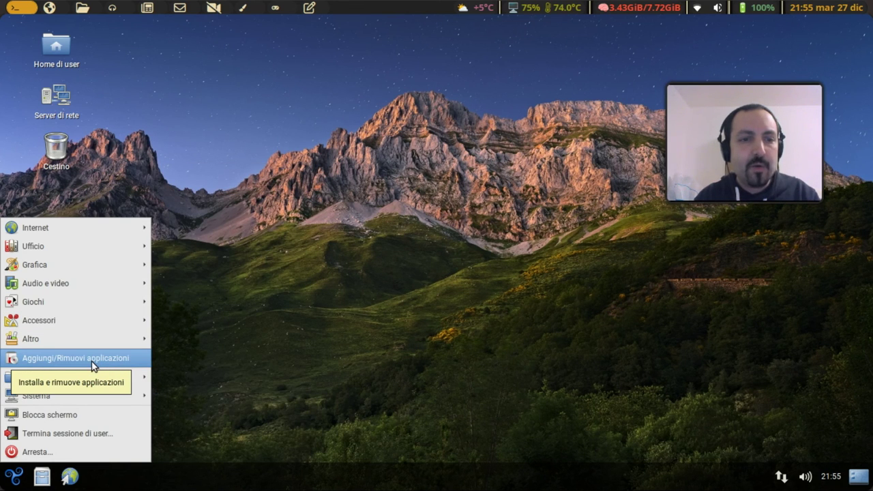
Step: Open Add/Remove Applications and decline reloading the list of available applications
click(91, 359)
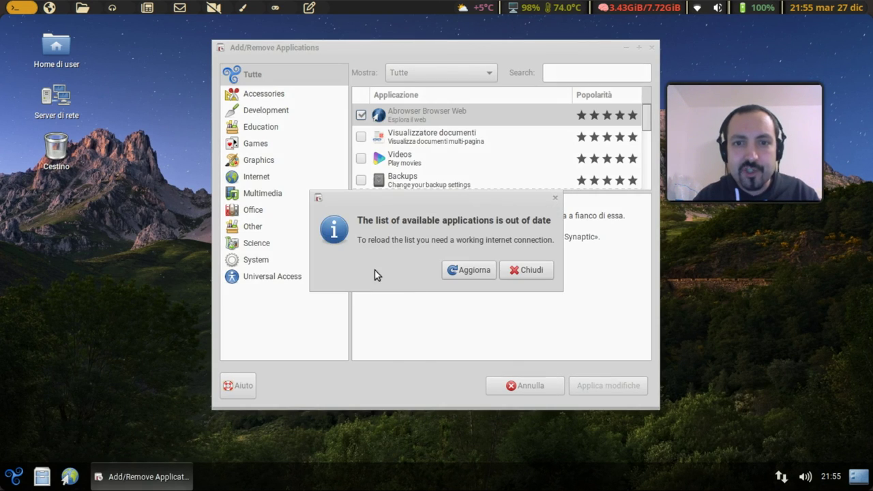
click(516, 271)
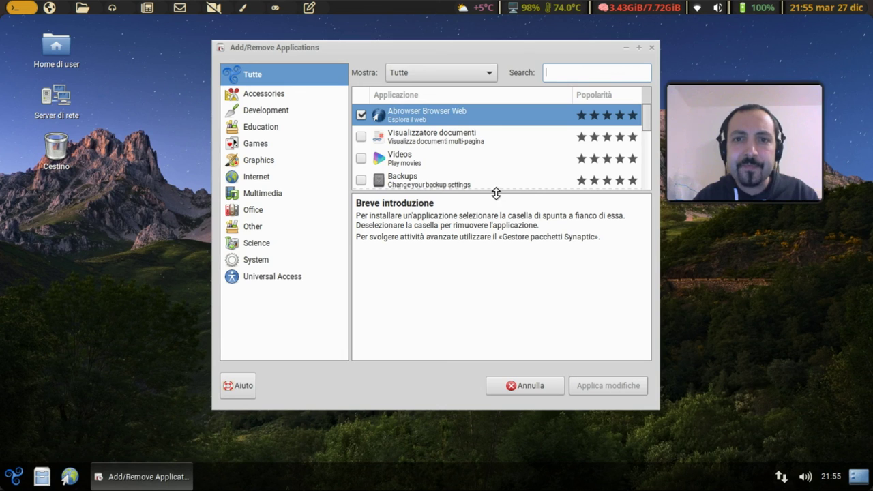
Step: Browse the Accessories and Games categories, and display the screenshot of the game 0 A.D
click(277, 98)
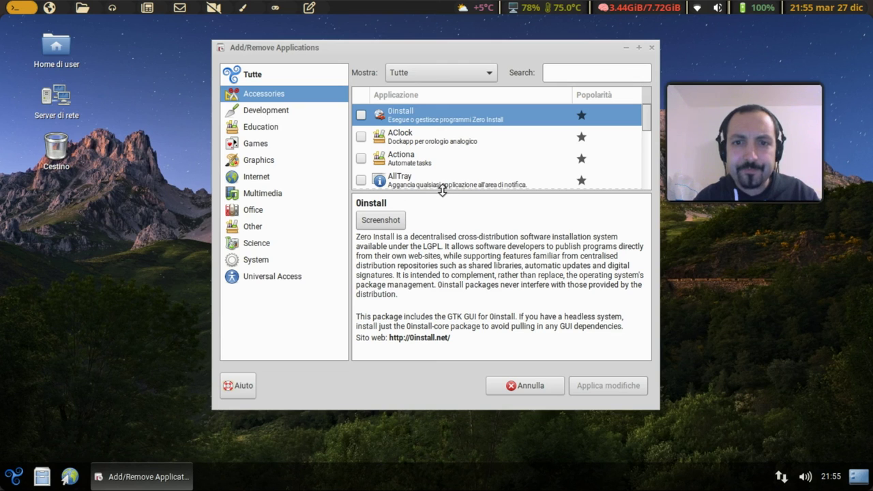
click(258, 145)
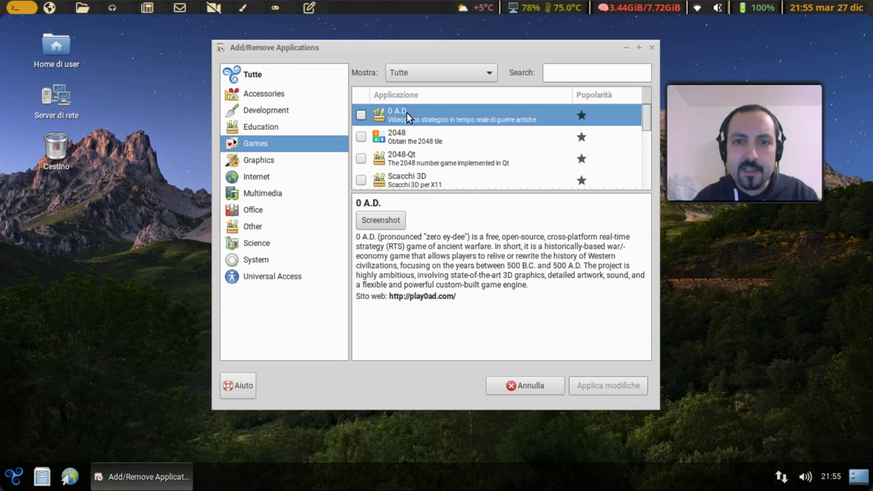
click(387, 220)
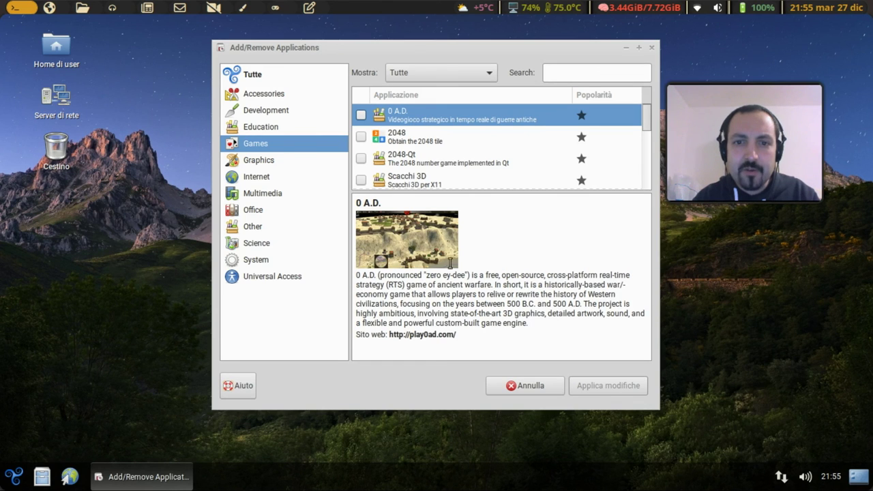